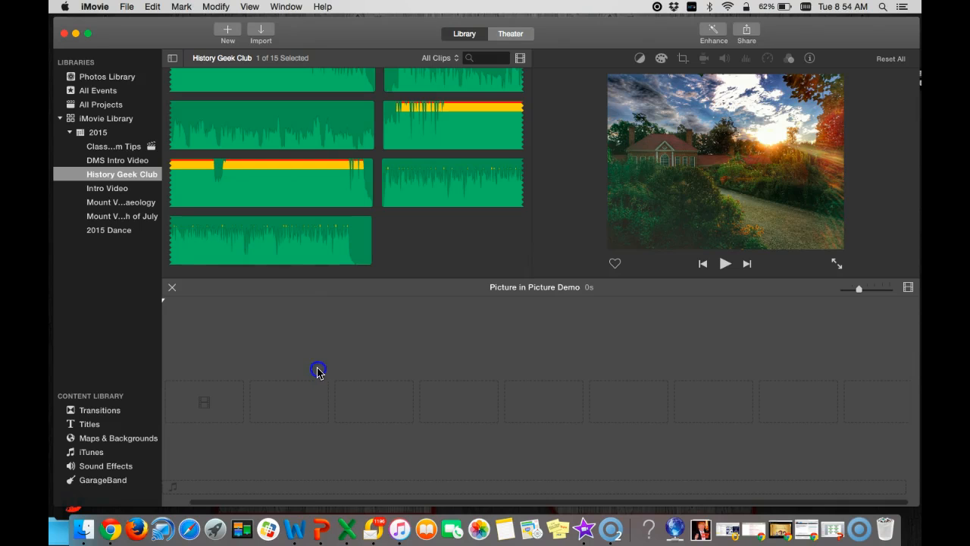
Add the garden sunset photo from the media browser to the empty timeline and extend the clip to 5.0 seconds.
scroll(463, 228, up, 5)
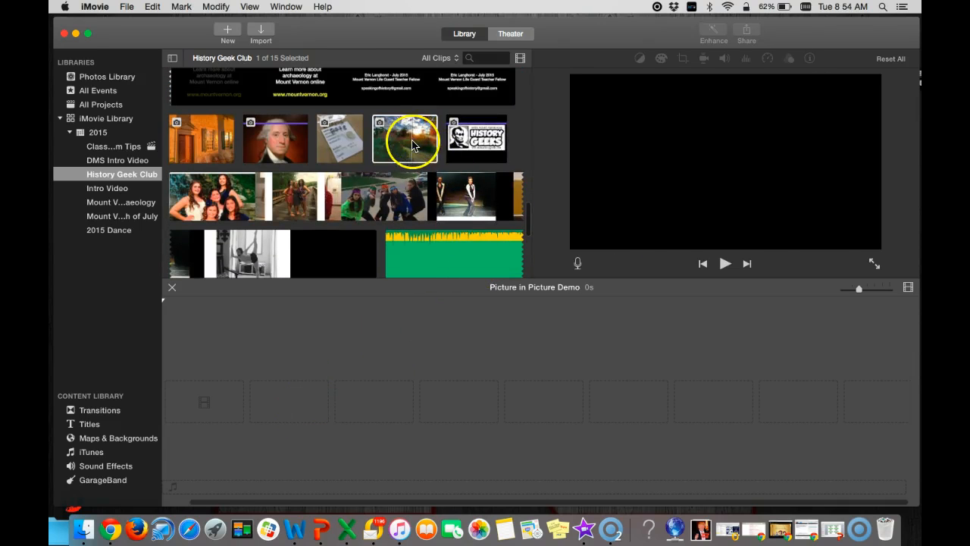
click(413, 145)
drag(431, 159, 363, 394)
drag(536, 404, 631, 418)
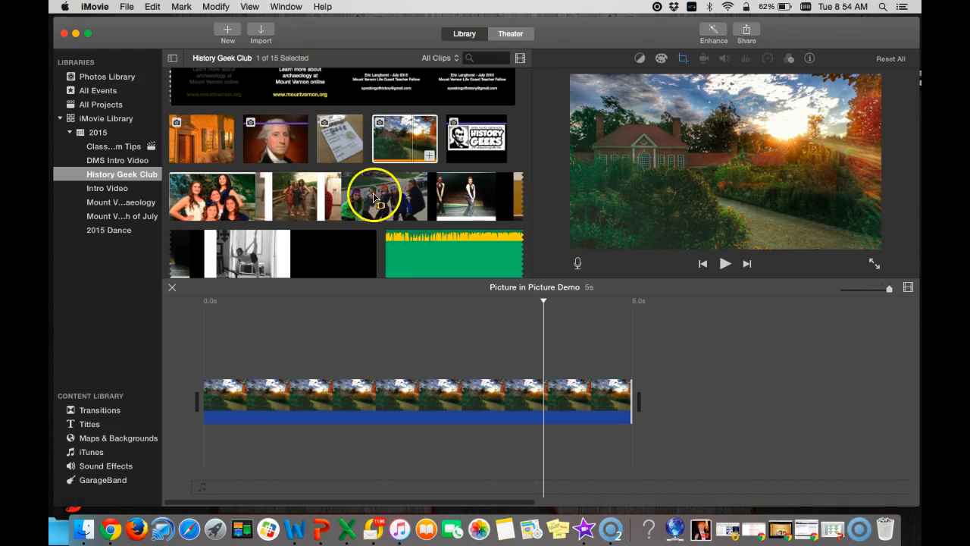
Place the George Washington portrait above the garden clip, starting about 2 seconds in, and play back the overlap.
click(277, 144)
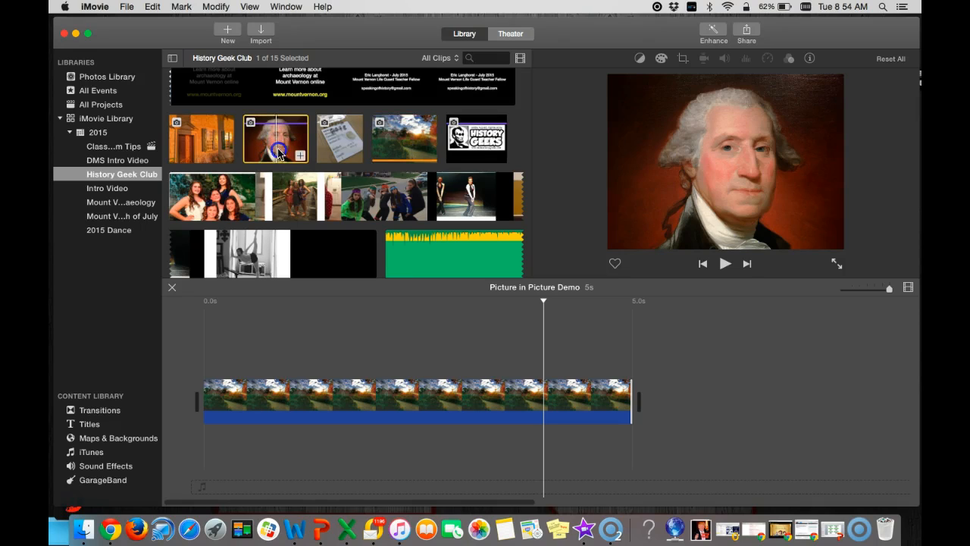
drag(311, 299, 372, 347)
drag(305, 346, 342, 353)
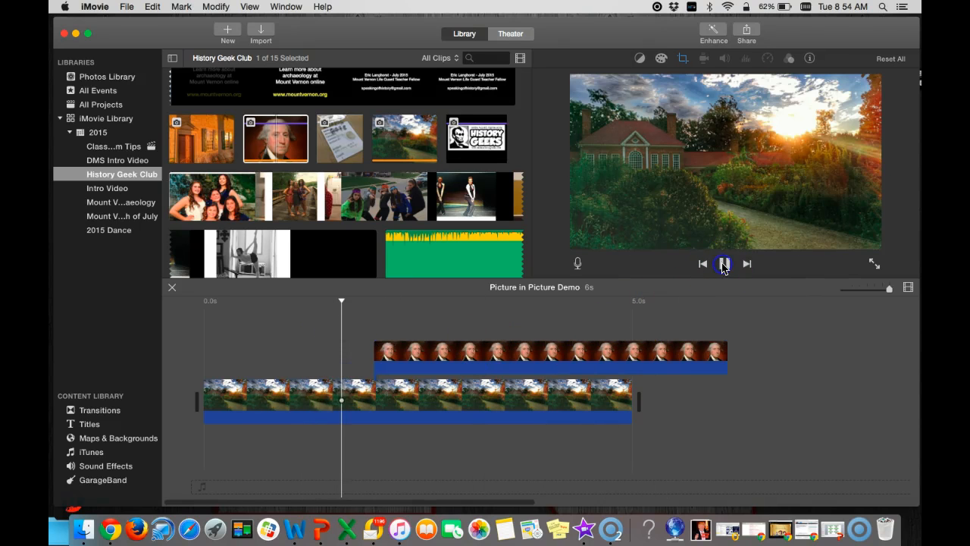
click(724, 264)
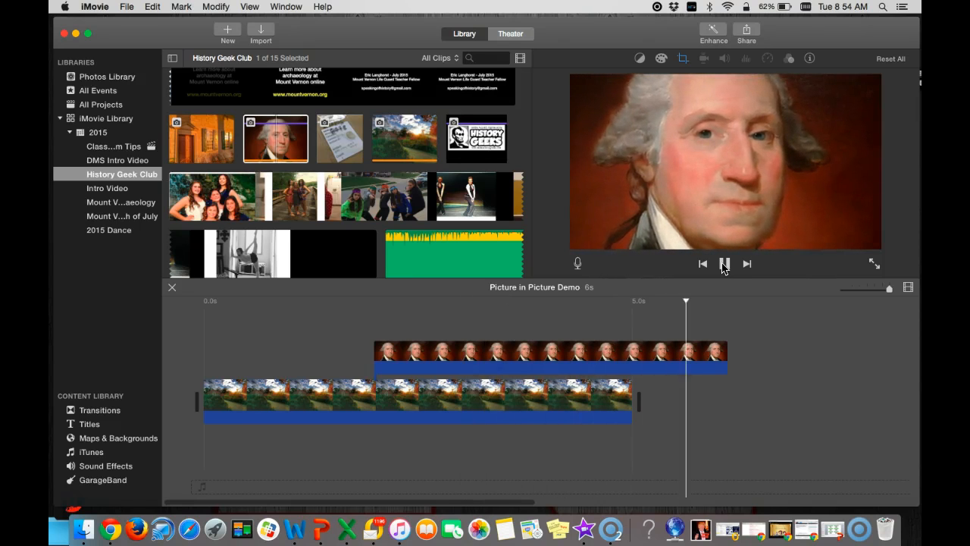
Change the portrait overlay's style from Cutaway to Picture in Picture and trim its end to a 2.1-second duration.
click(477, 359)
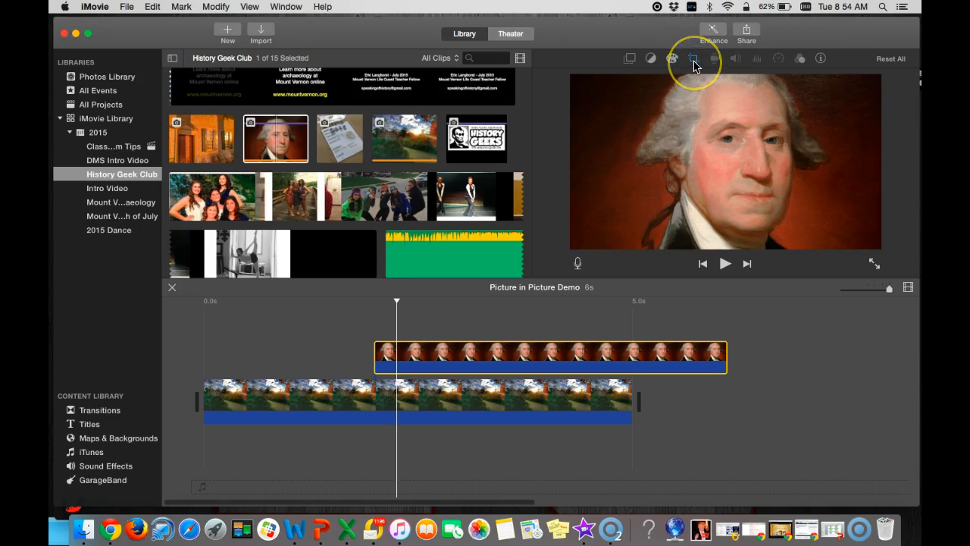
click(630, 60)
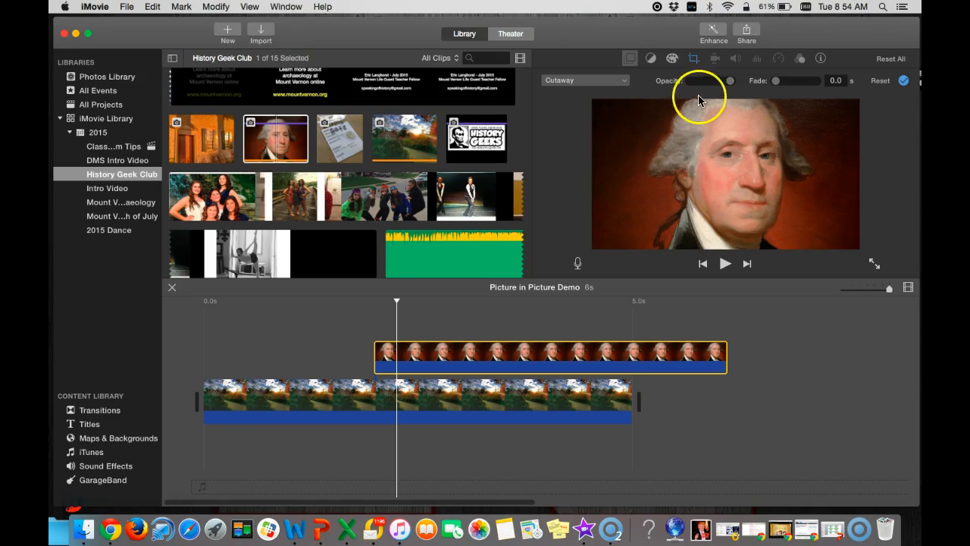
click(623, 83)
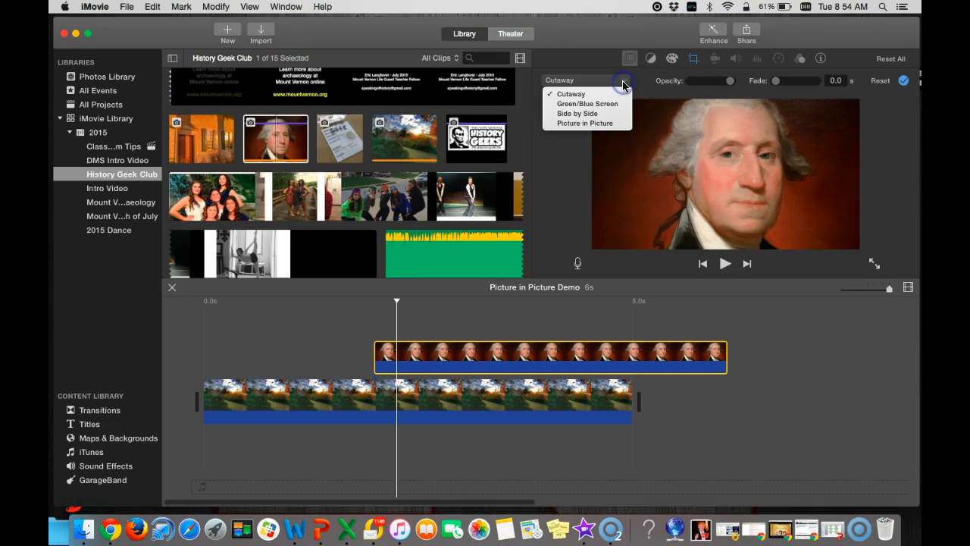
click(616, 124)
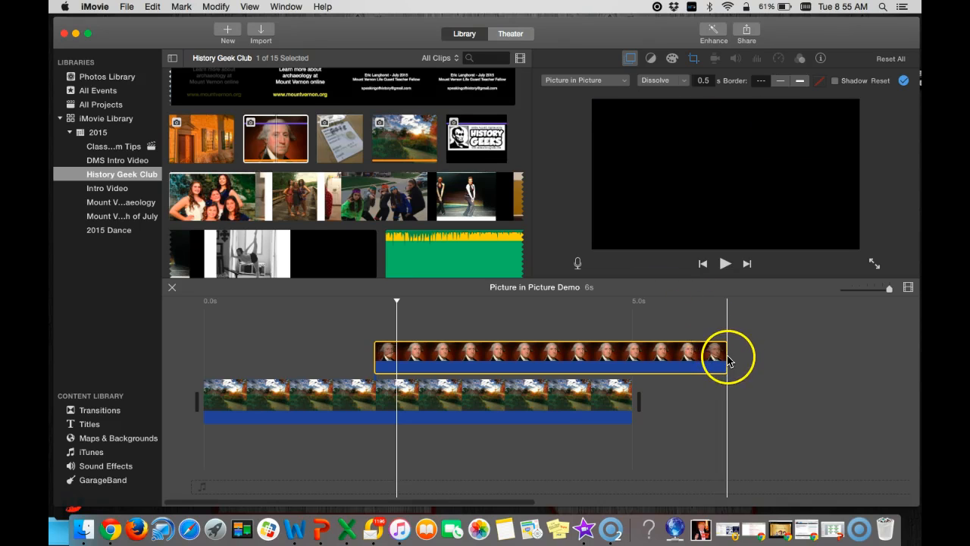
drag(725, 357, 551, 367)
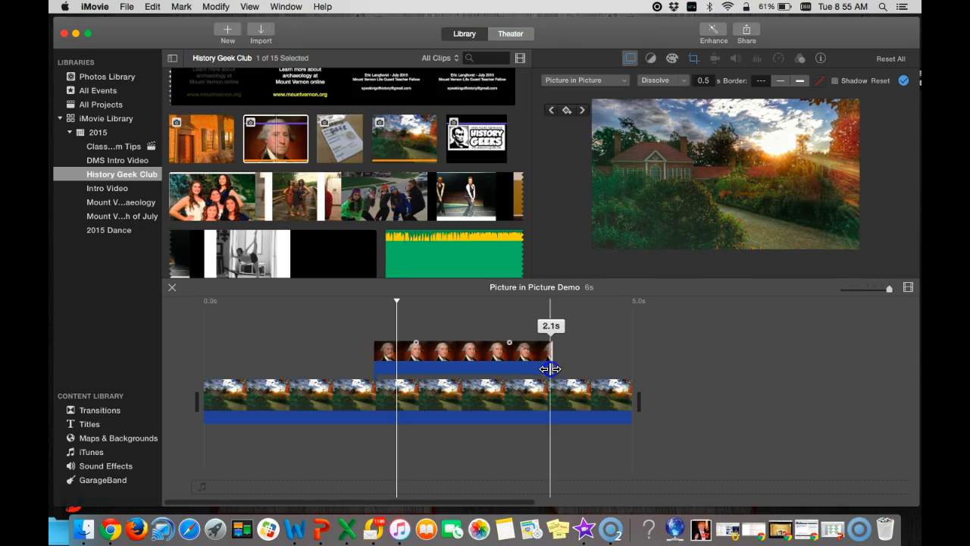
Enlarge the portrait inset and position it over the upper right part of the garden picture.
click(416, 360)
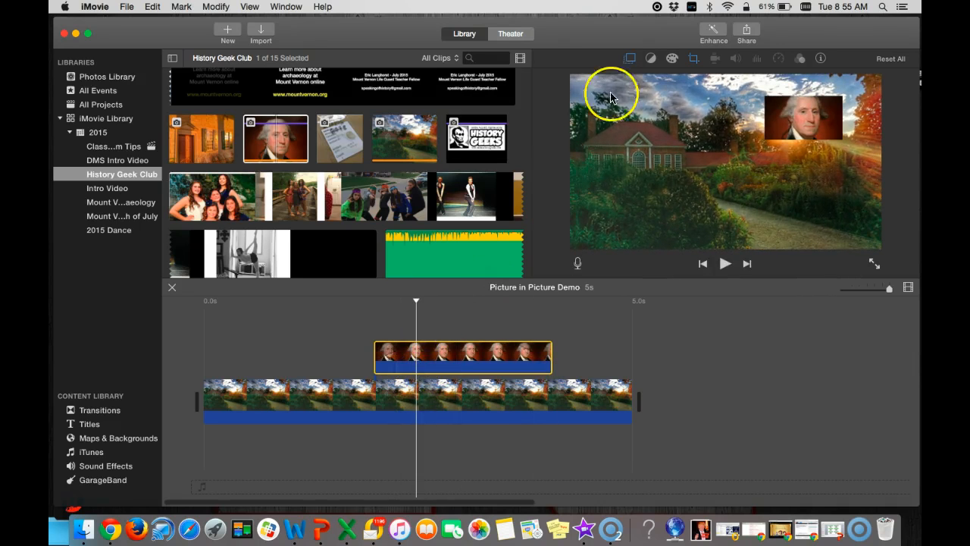
click(631, 60)
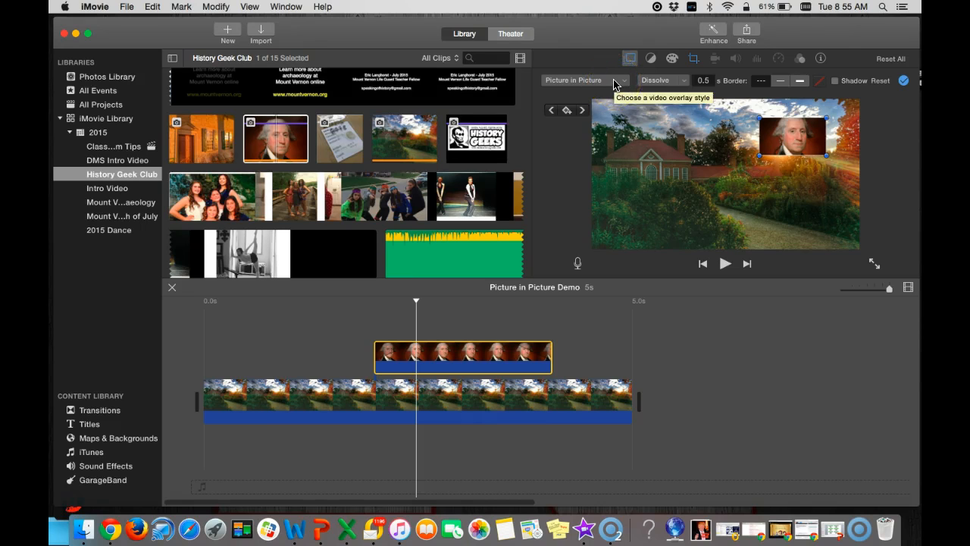
drag(760, 142, 789, 147)
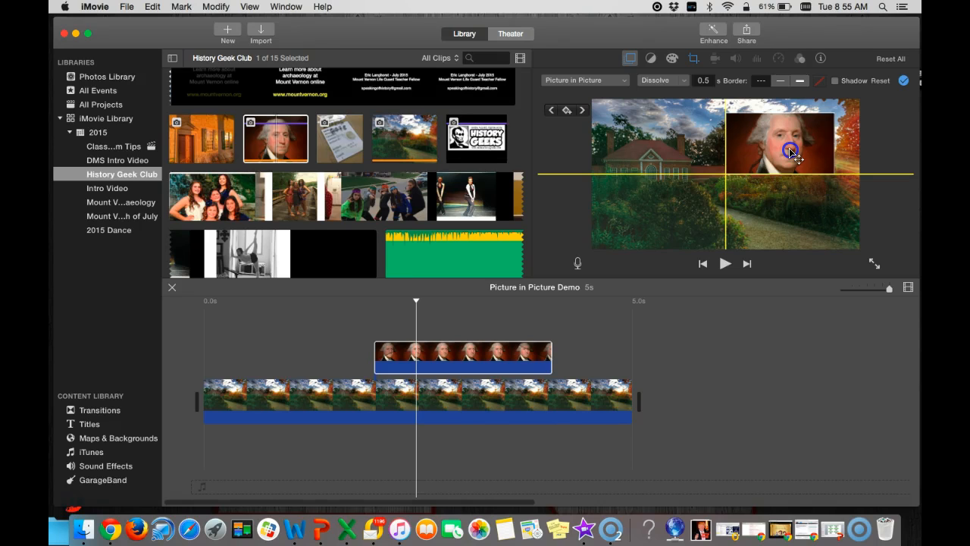
drag(789, 147, 789, 148)
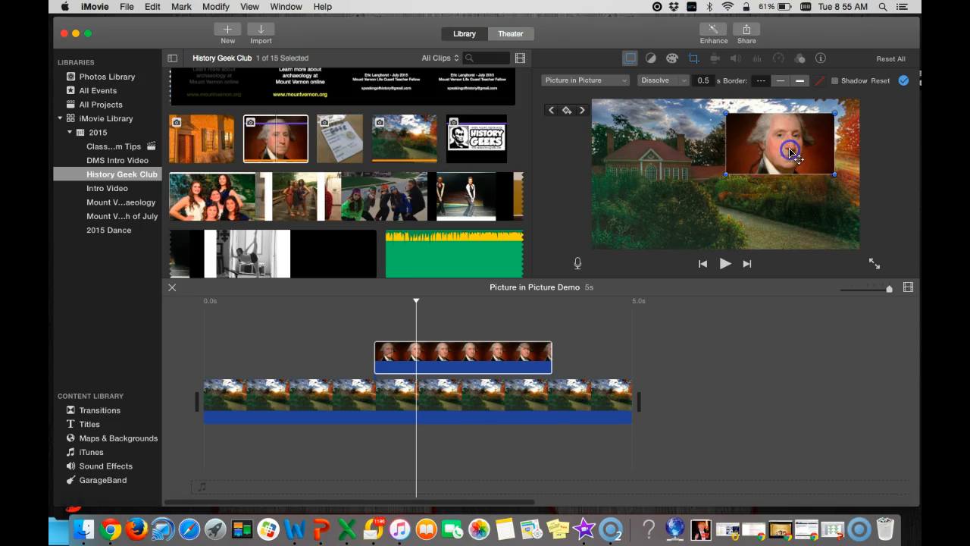
Give the portrait inset a thick yellow border and move it slightly down and to the right in the frame.
click(800, 83)
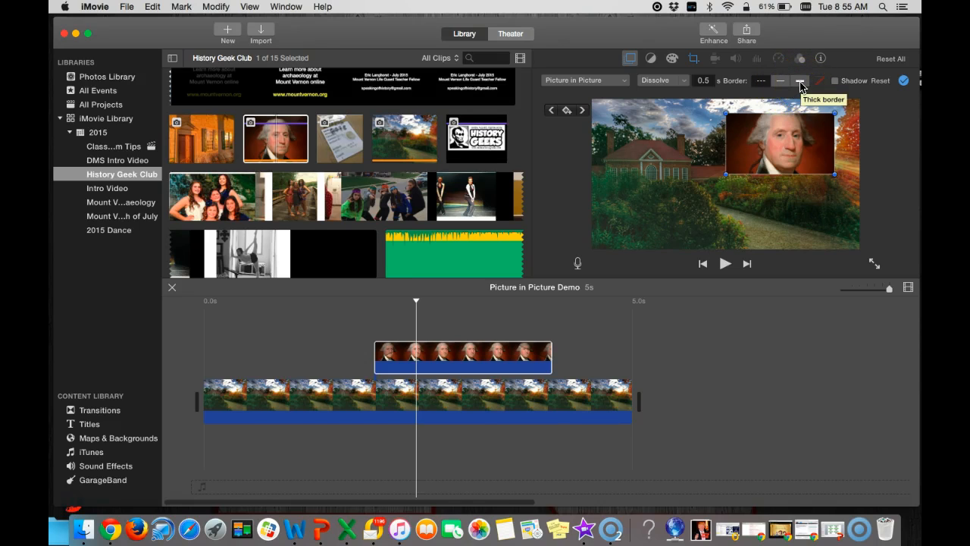
click(800, 84)
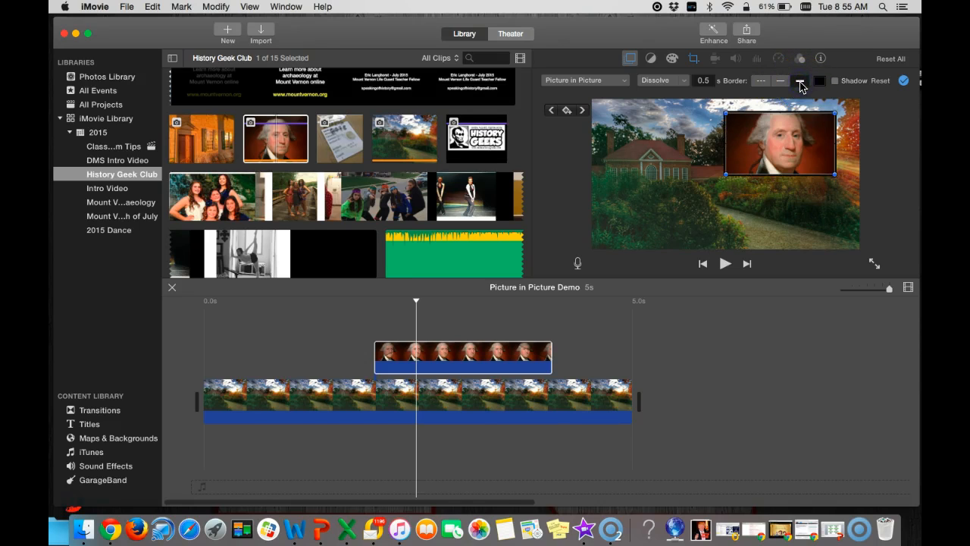
click(819, 81)
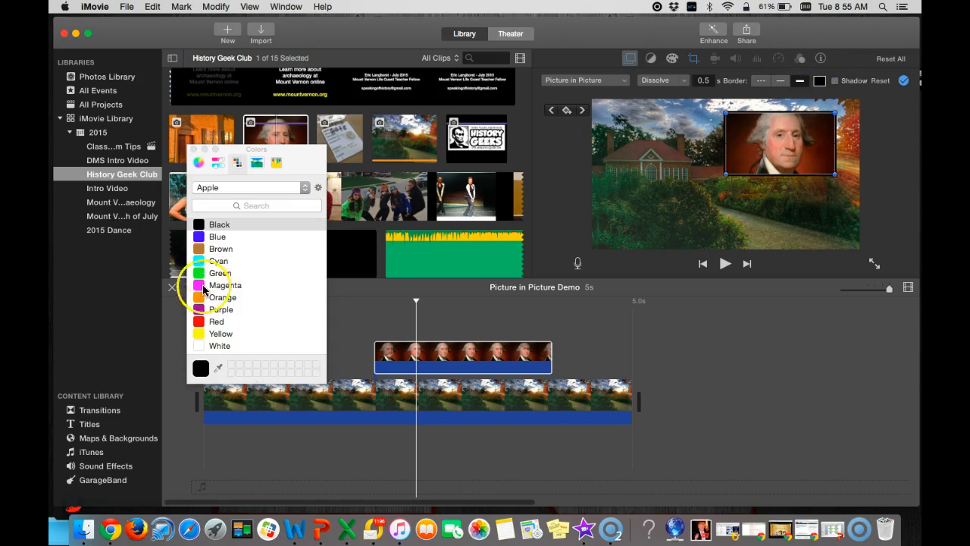
click(204, 334)
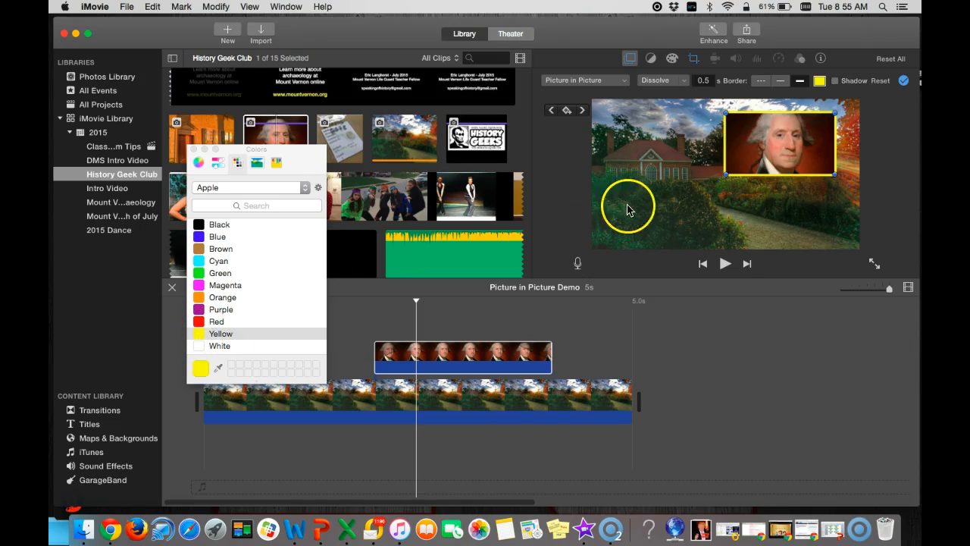
click(194, 150)
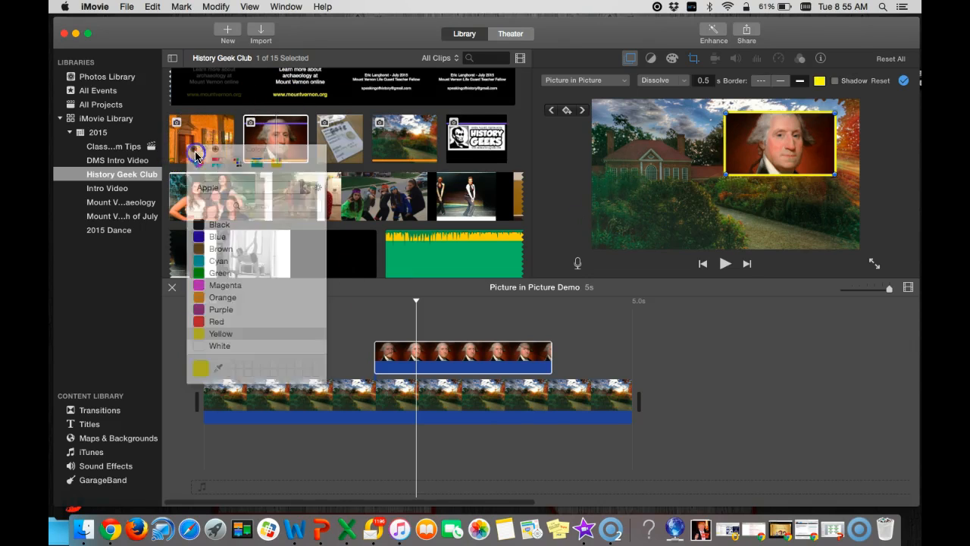
mouse_move(803, 151)
mouse_down()
mouse_move(796, 148)
mouse_move(770, 186)
mouse_move(792, 155)
mouse_move(809, 154)
mouse_up()
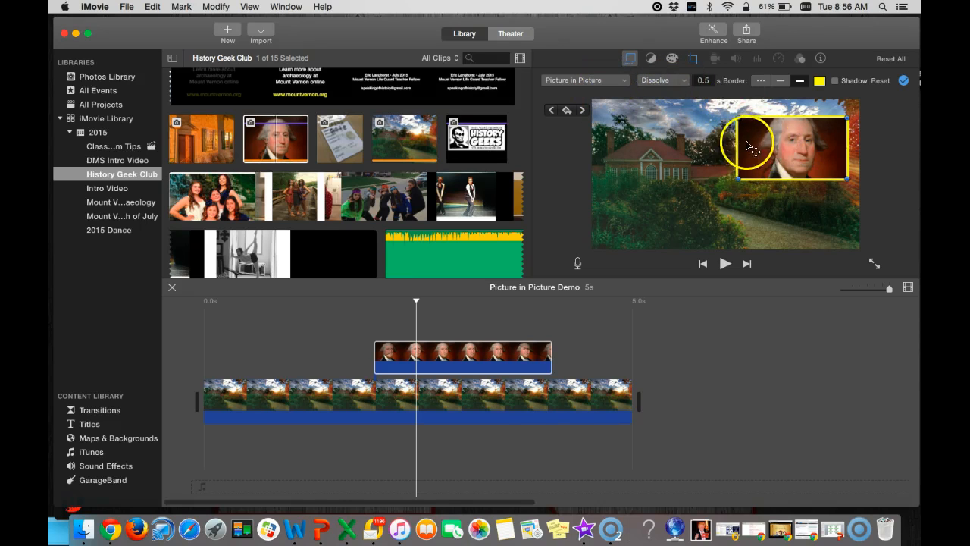
Change the portrait's crop style from Ken Burns to Fit and play back the project.
click(694, 61)
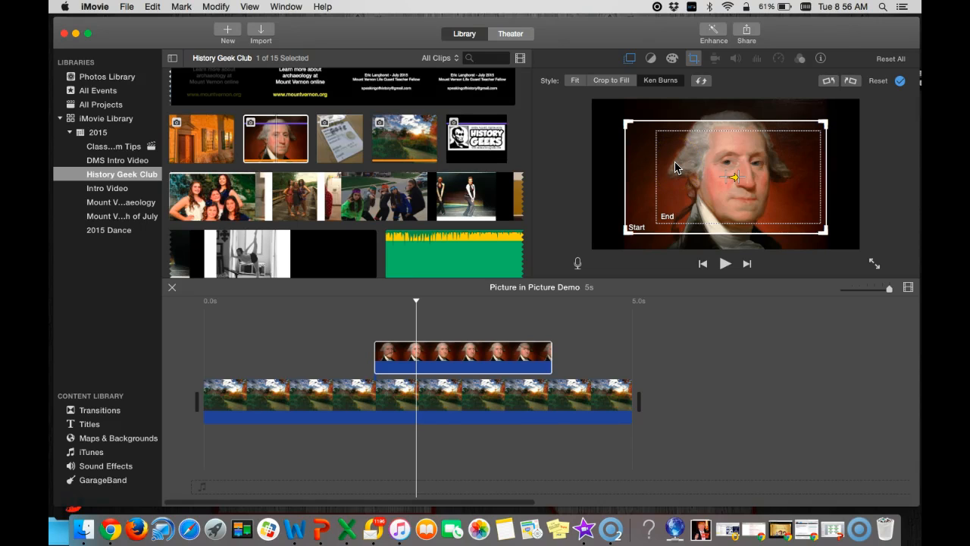
click(577, 81)
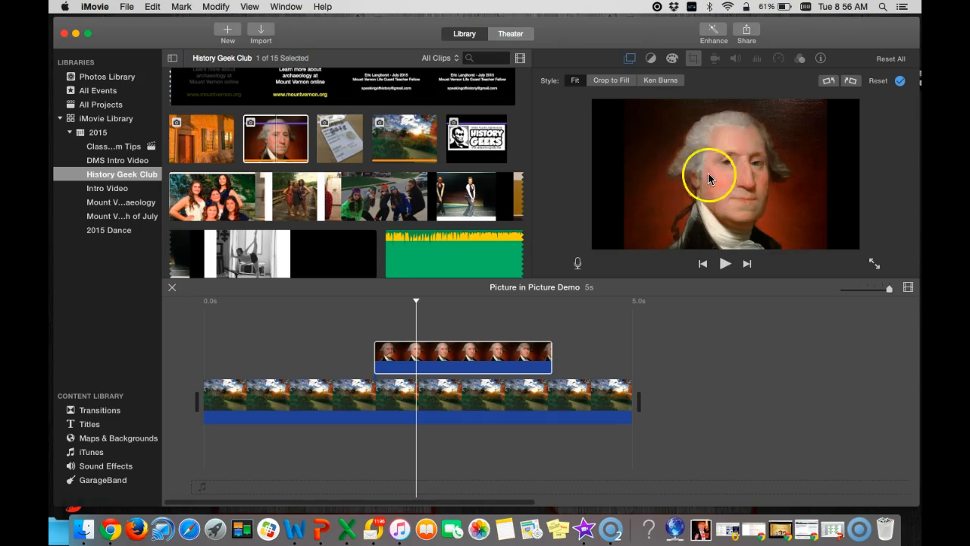
click(342, 350)
click(324, 350)
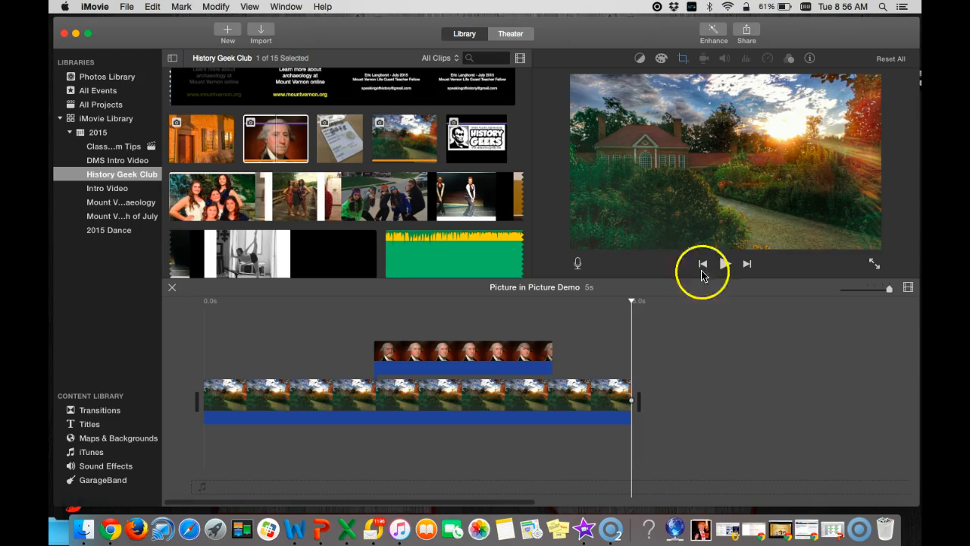
Nudge the portrait inset slightly up and to the right in the frame and turn on its shadow.
click(531, 354)
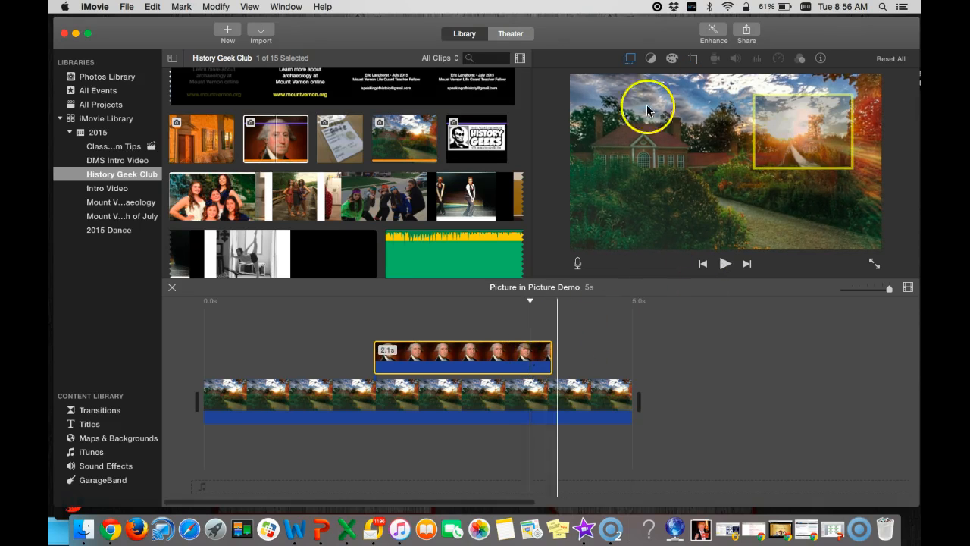
click(629, 59)
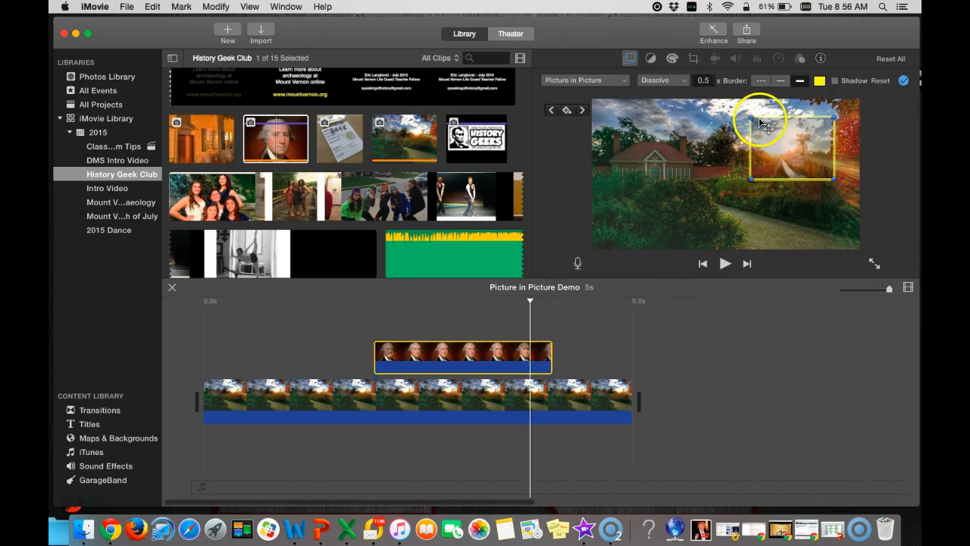
mouse_move(797, 150)
mouse_down()
mouse_move(786, 149)
mouse_move(802, 147)
mouse_up()
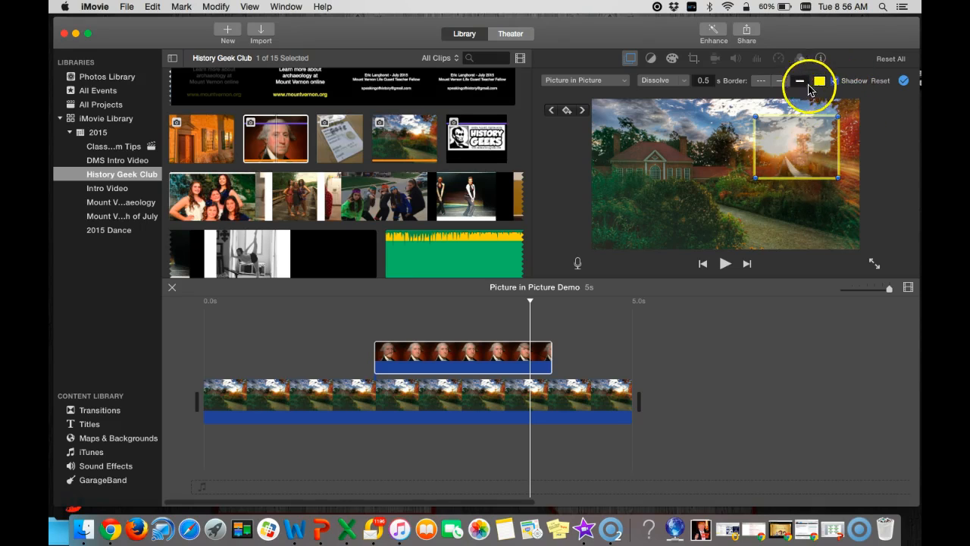
Try the inset without a border and with a thin one, restore the thick border, and look through the transition styles.
click(762, 82)
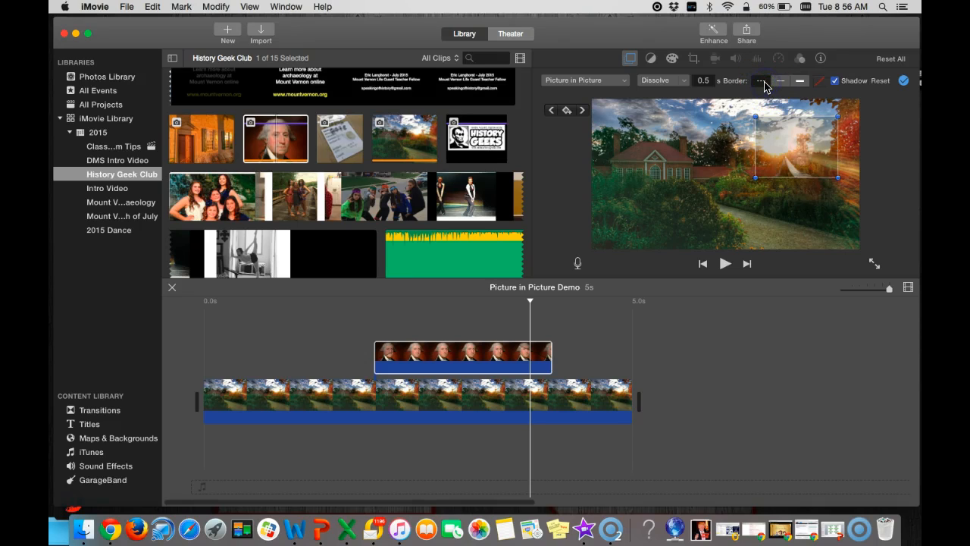
click(780, 83)
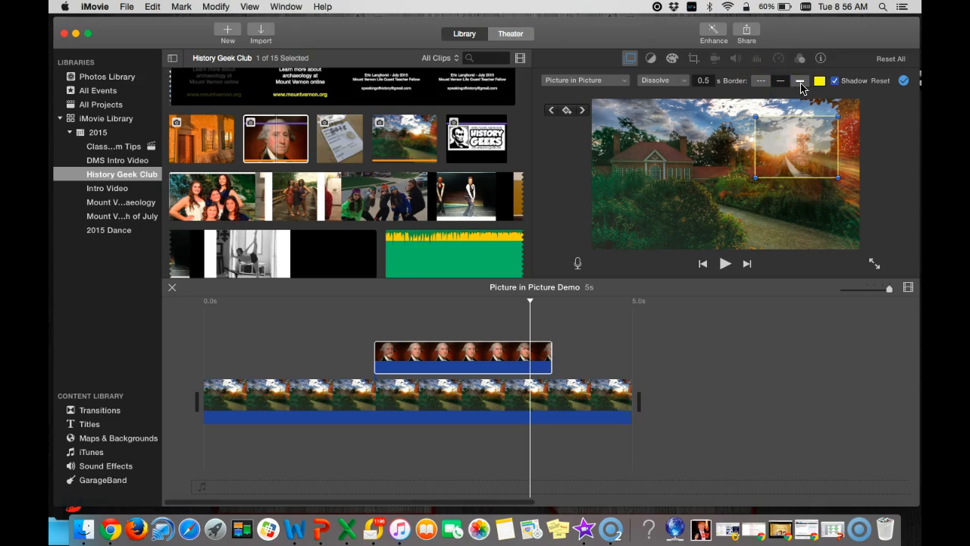
click(801, 88)
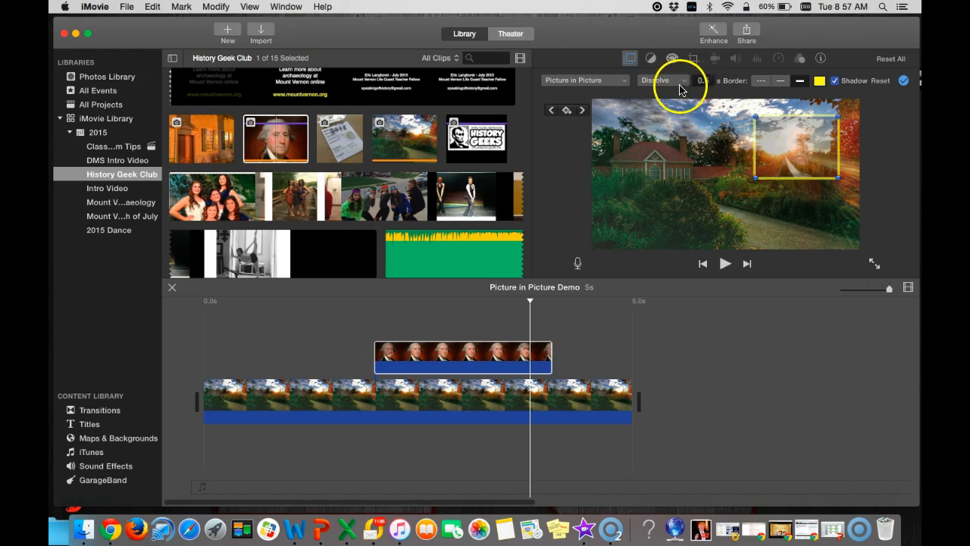
click(677, 86)
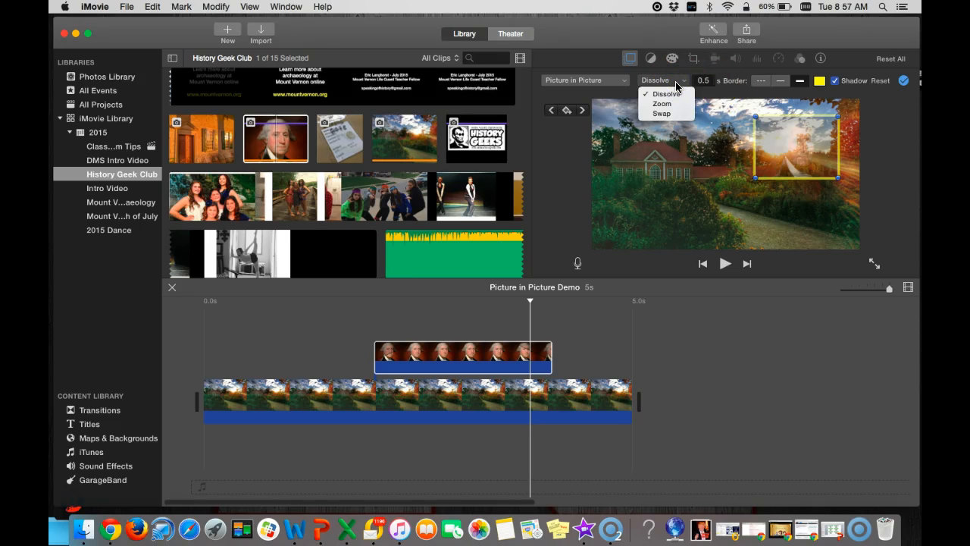
click(589, 82)
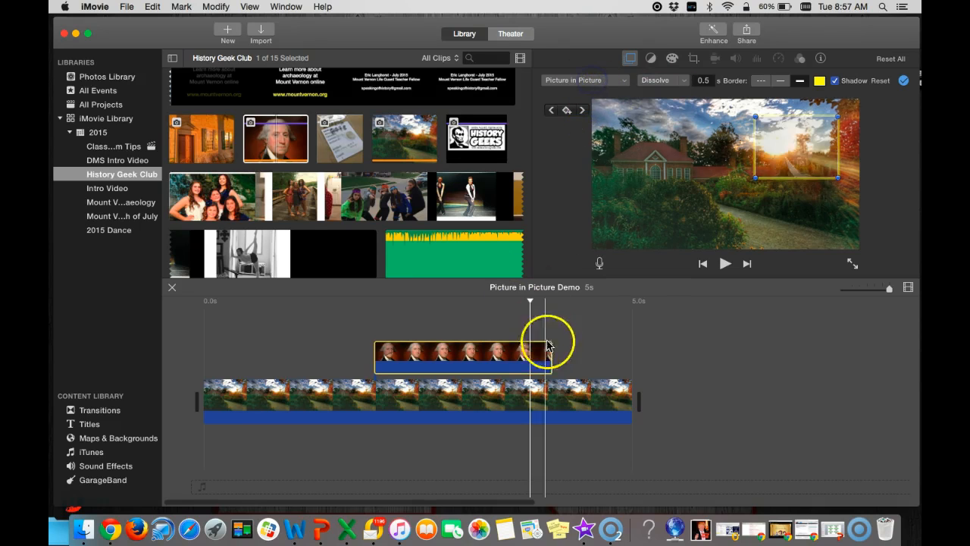
Shift the portrait overlay slightly later on the timeline and play back the picture-in-picture effect from before it starts.
drag(548, 345, 535, 361)
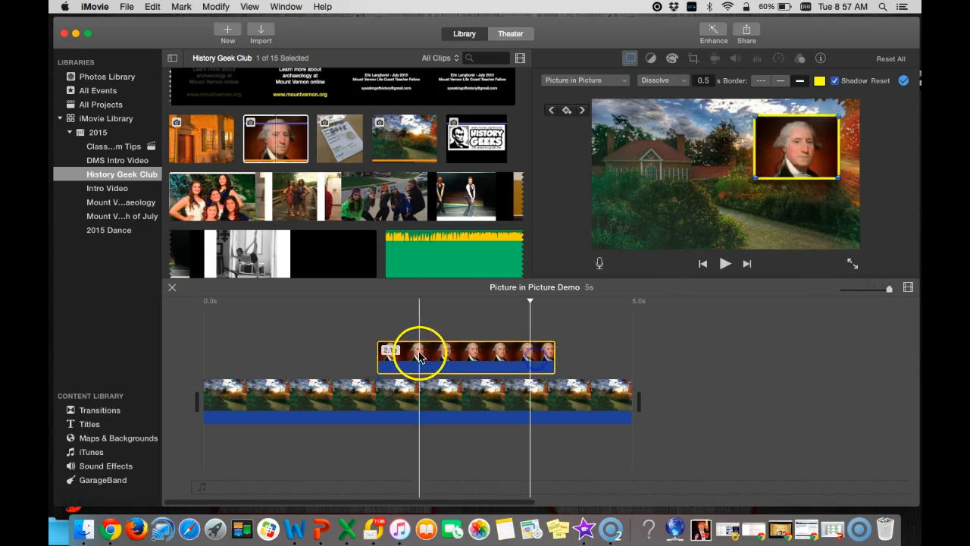
click(269, 349)
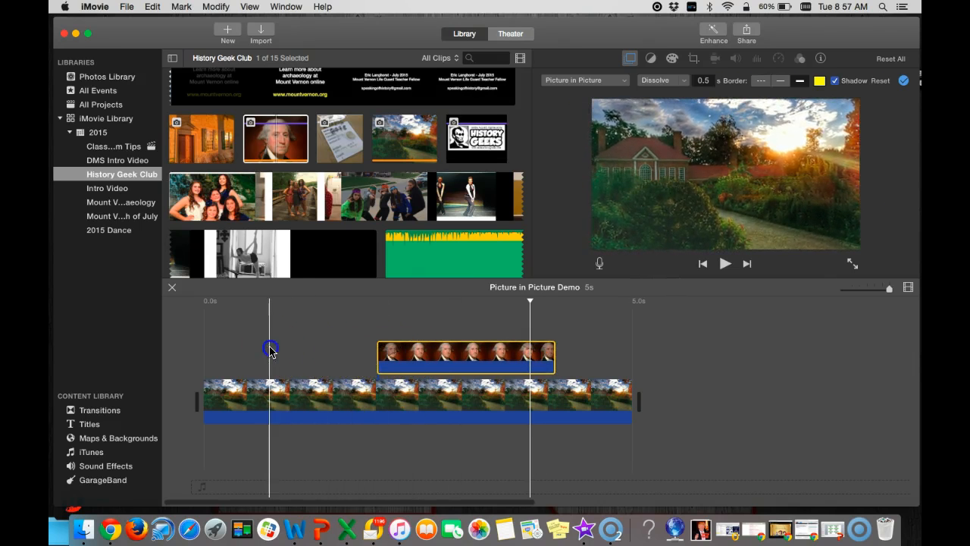
click(725, 263)
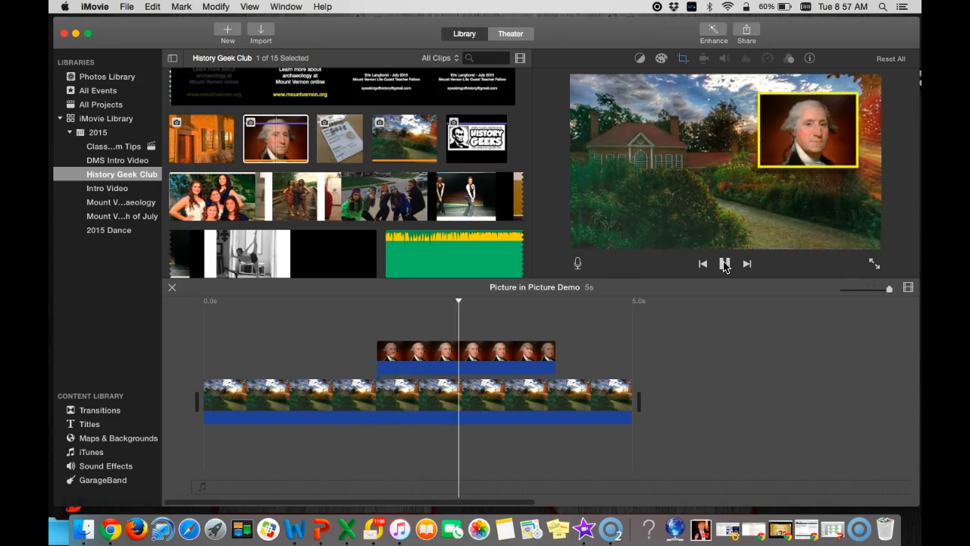
Lengthen the portrait overlay so that it ends just before the end of the garden clip.
click(540, 365)
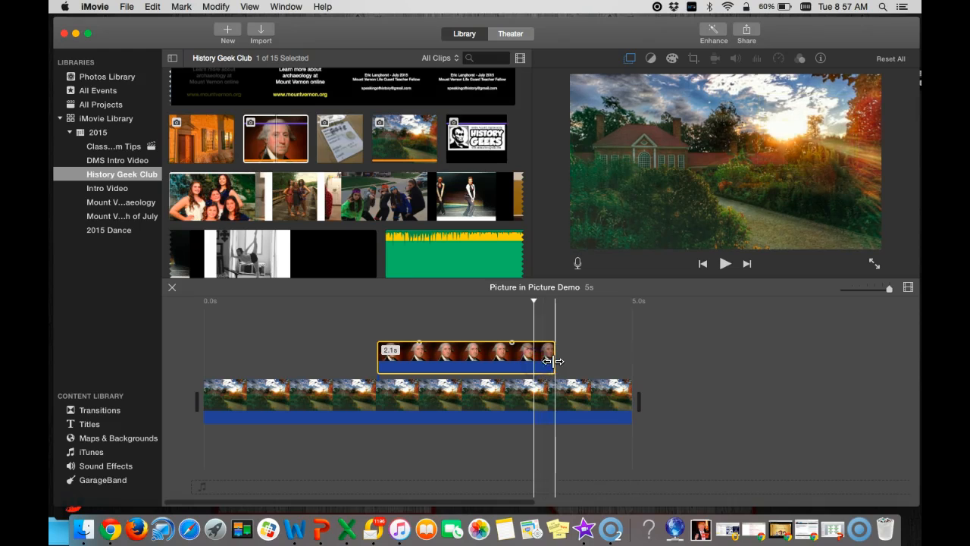
drag(554, 361, 621, 359)
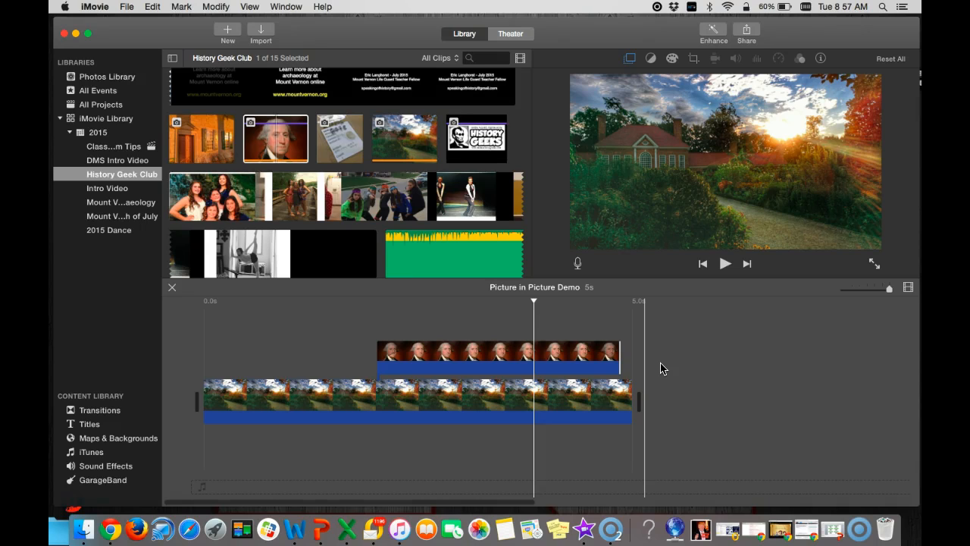
click(611, 190)
click(658, 9)
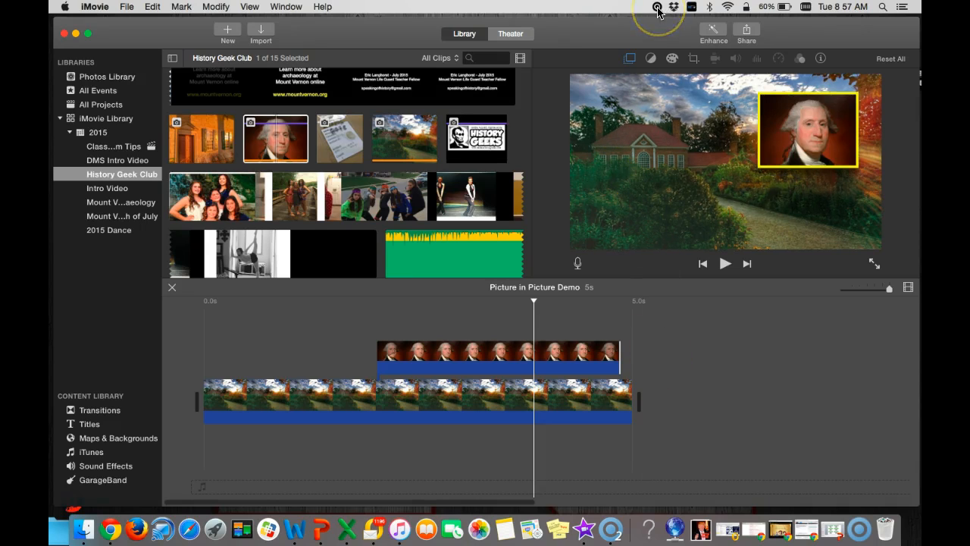
click(657, 9)
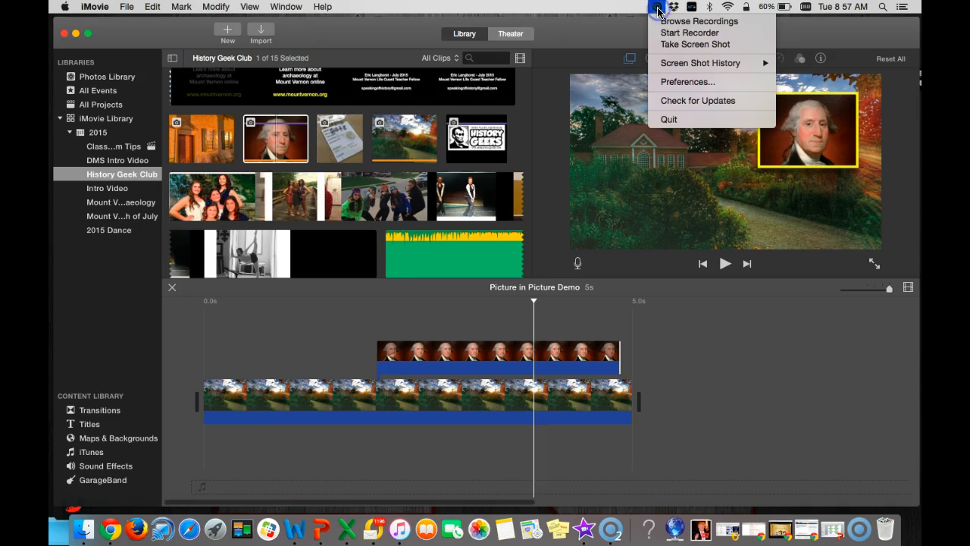